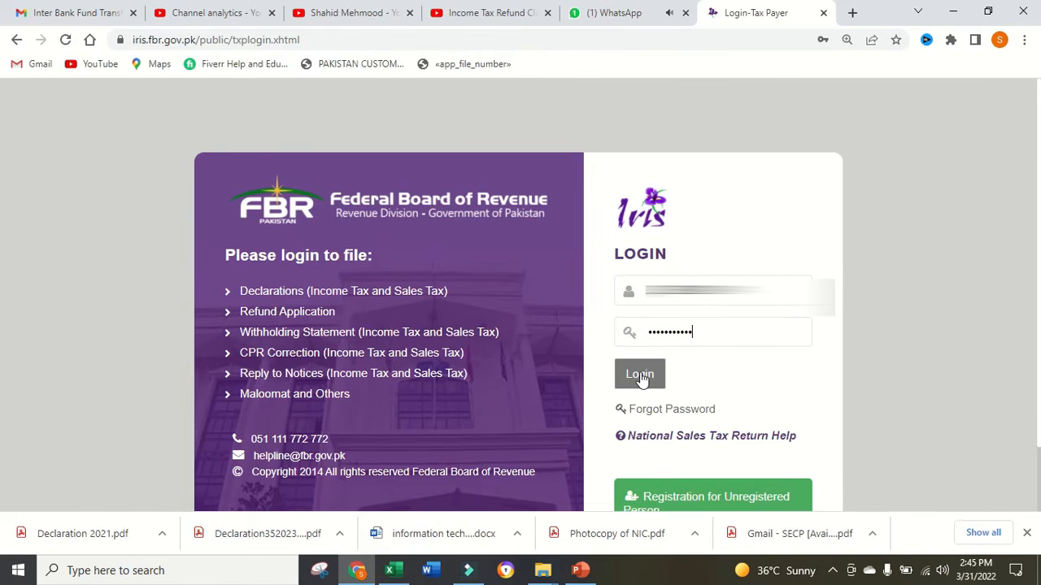
- Log in to the taxpayer account and open the completed 114(1) return for tax year 2020 for viewing
left_click(643, 380)
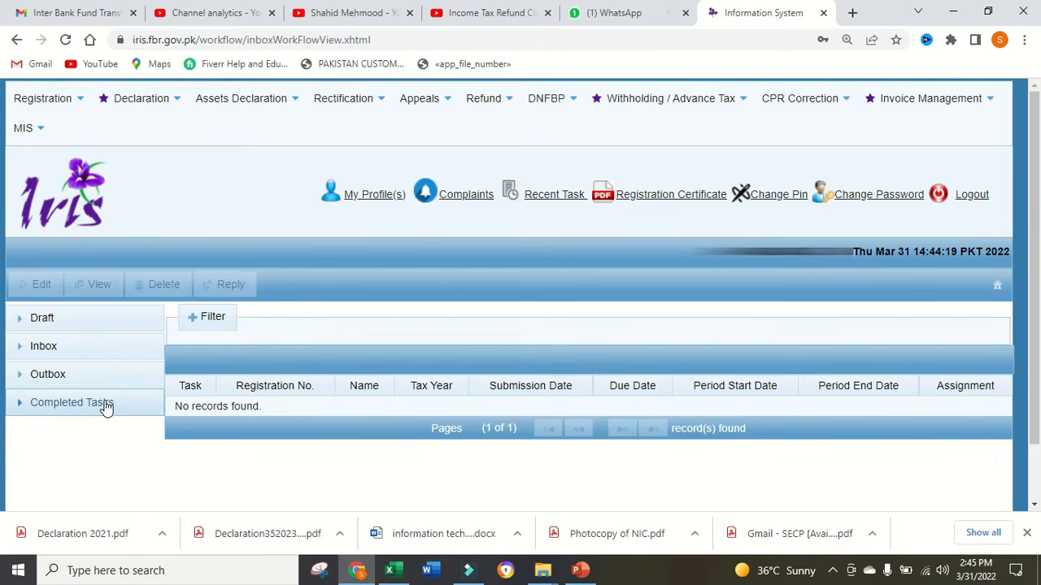
left_click(105, 407)
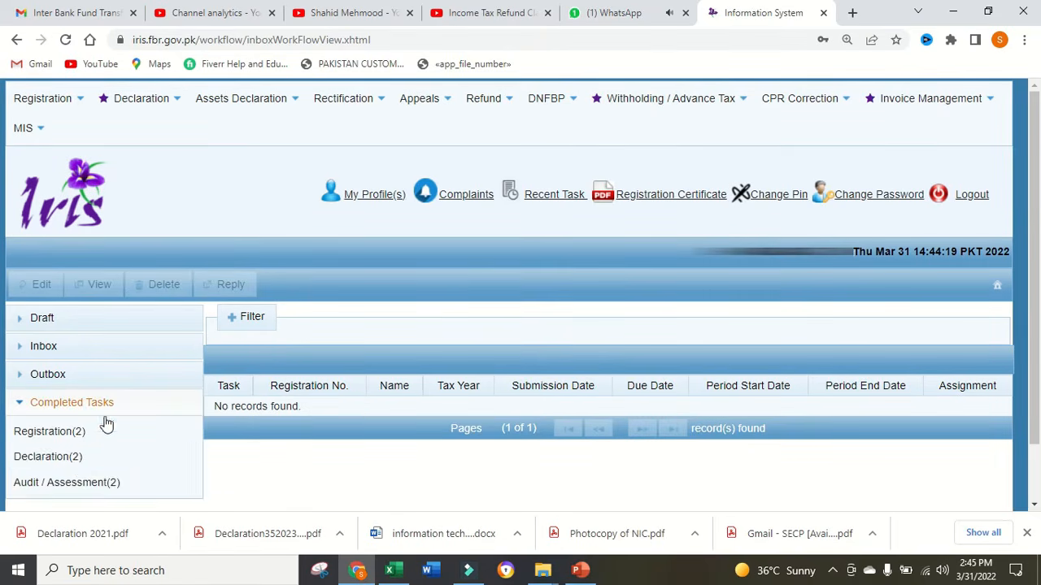
left_click(81, 464)
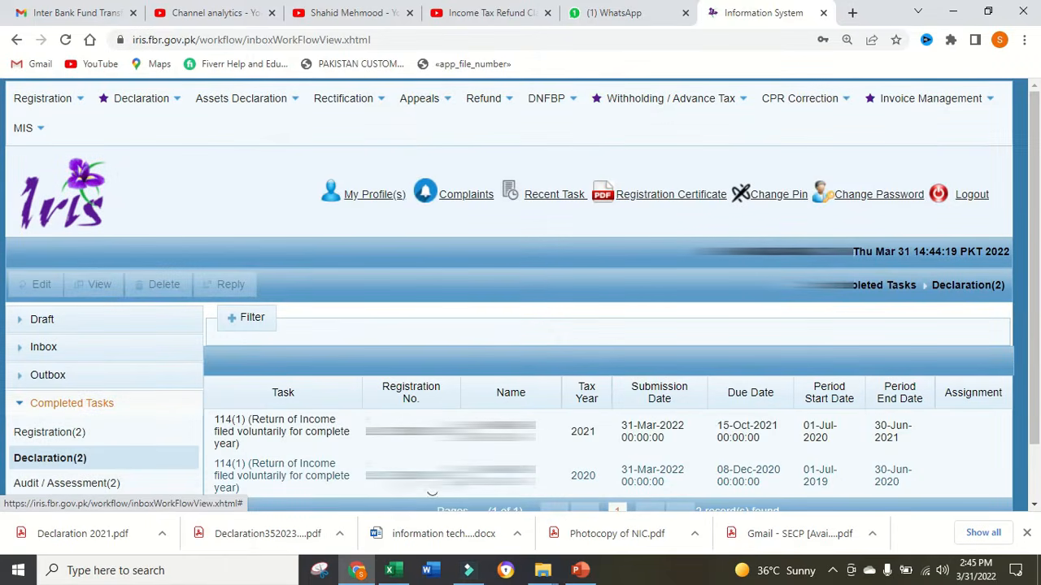
left_click(265, 473)
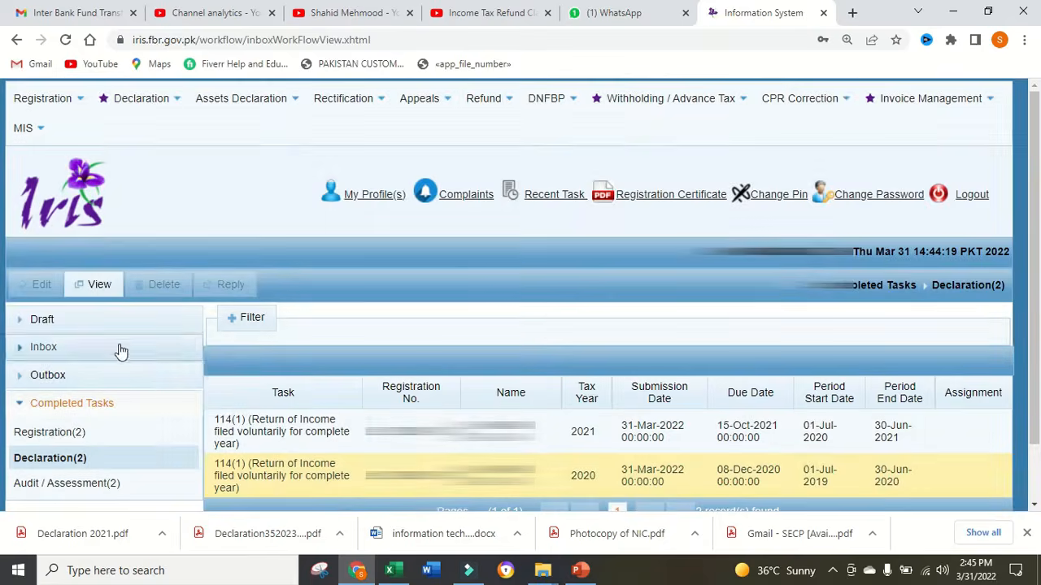
left_click(102, 287)
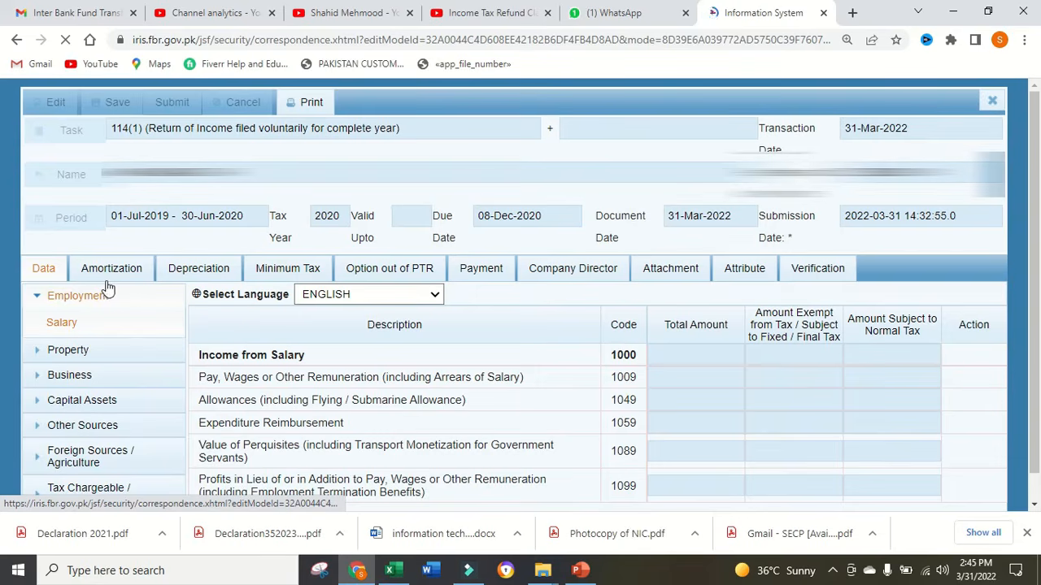
- Examine the Computations under Tax Chargeable / Payments in the 2020 return, including the refundable income tax row, and close the return
left_click(145, 378)
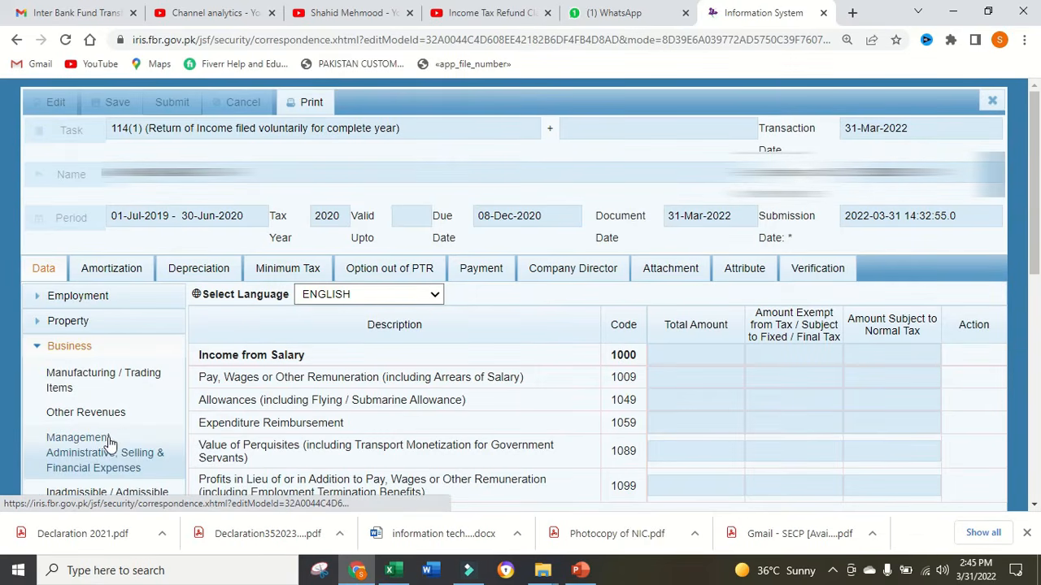
left_click(102, 349)
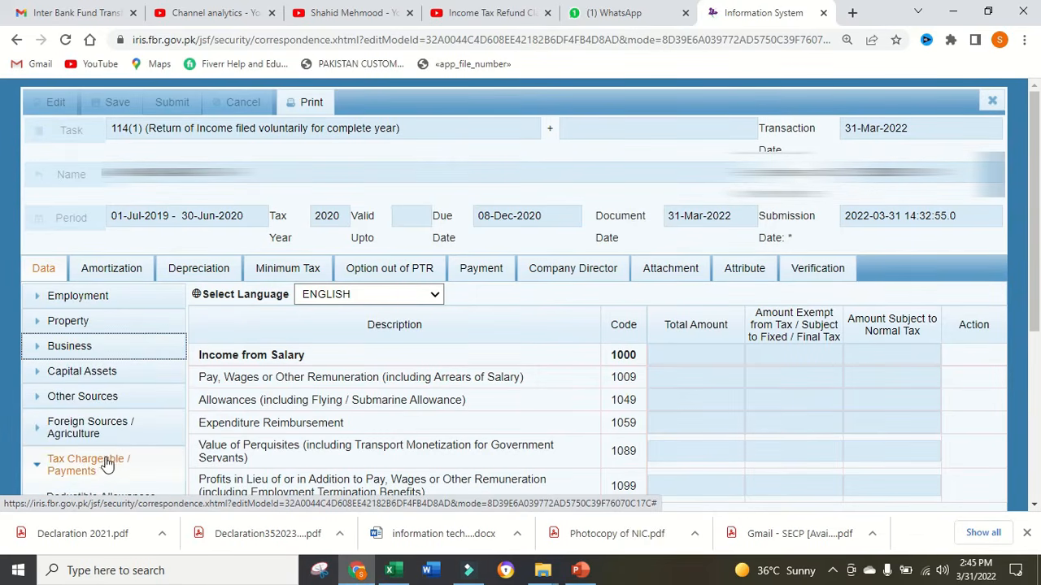
scroll(101, 464, "down", 4)
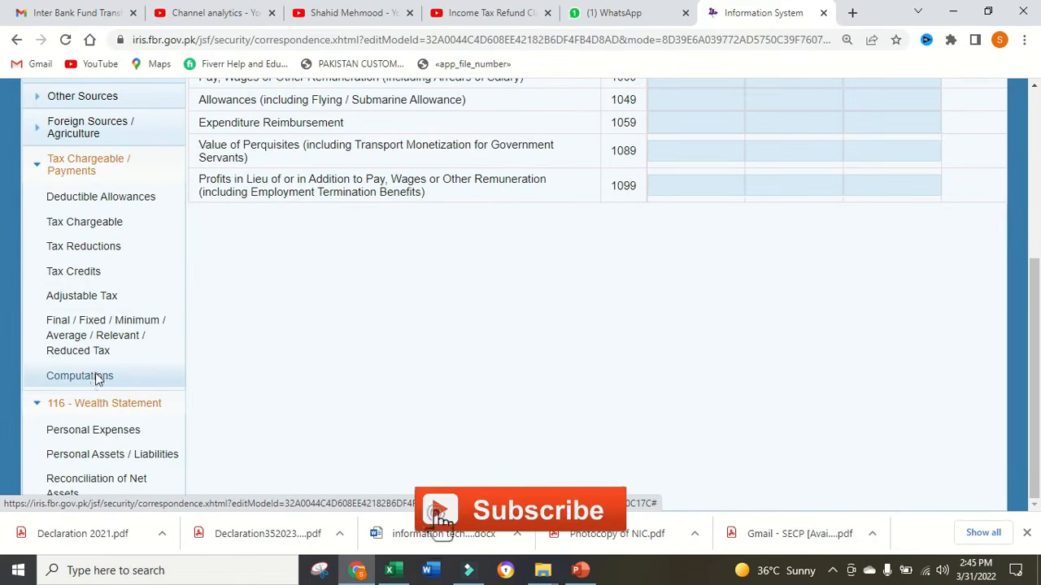
left_click(95, 377)
scroll(638, 386, "down", 5)
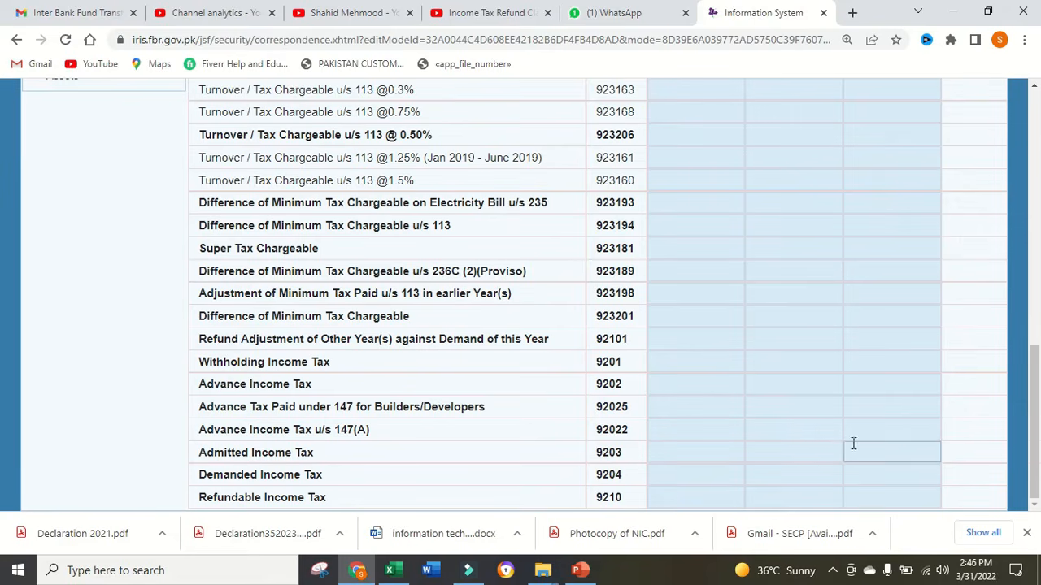
scroll(839, 431, "up", 4)
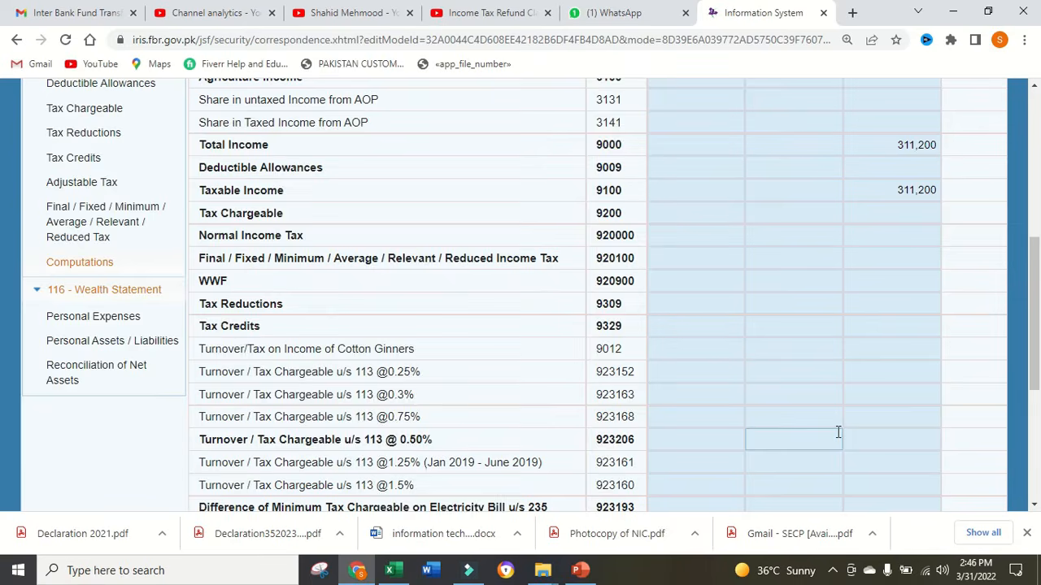
scroll(838, 433, "up", 5)
left_click(991, 106)
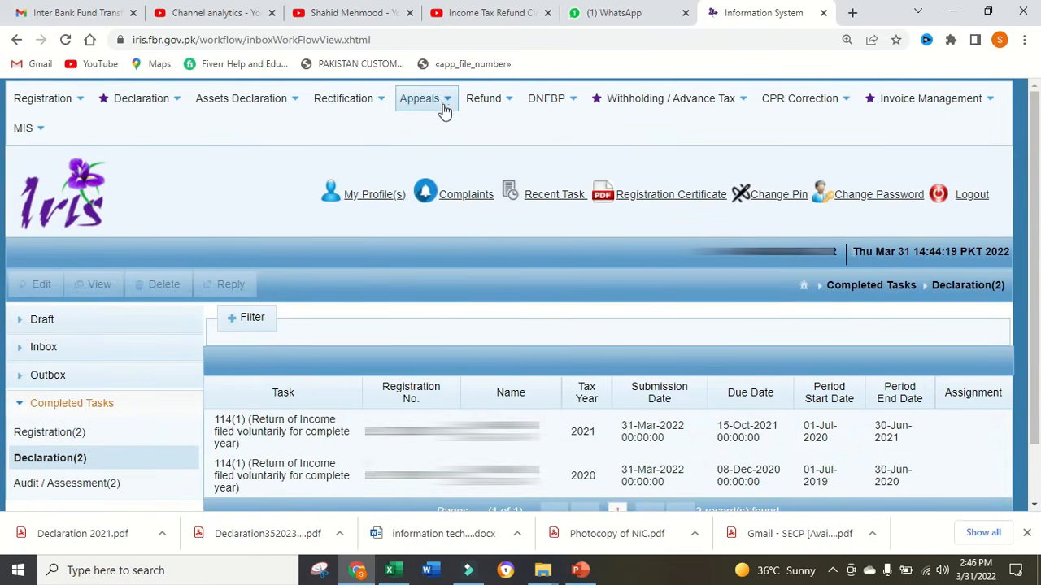
- Start a 170 application for refund of tax paid in excess and select the 2020 tax period
left_click(507, 101)
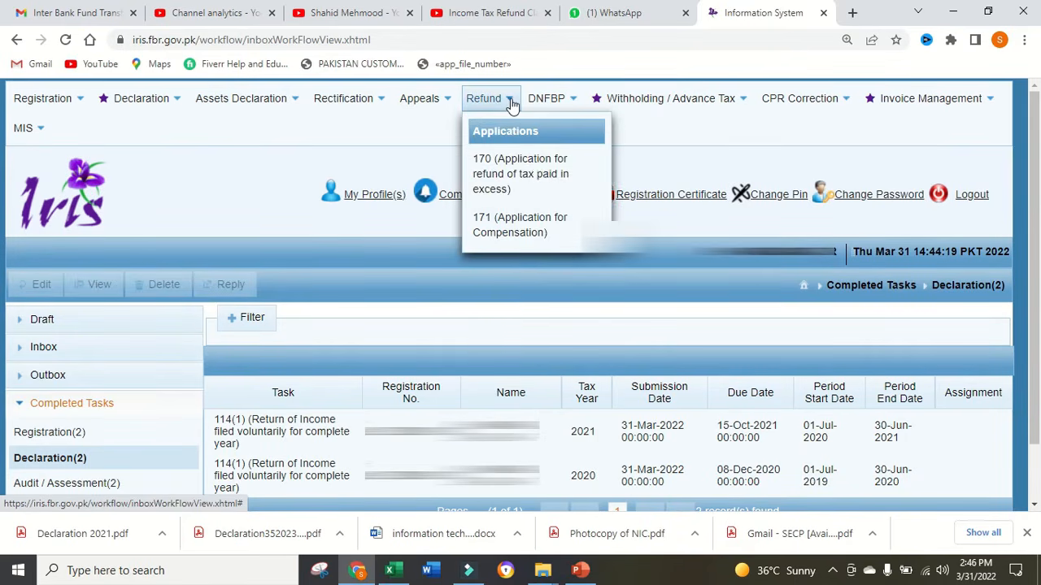
left_click(540, 185)
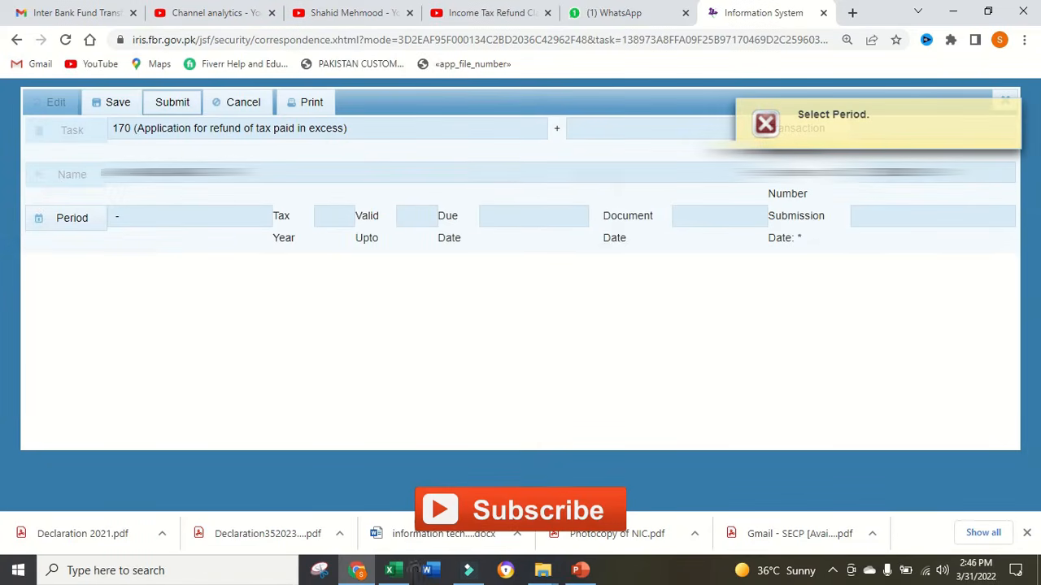
left_click(83, 218)
type("2020")
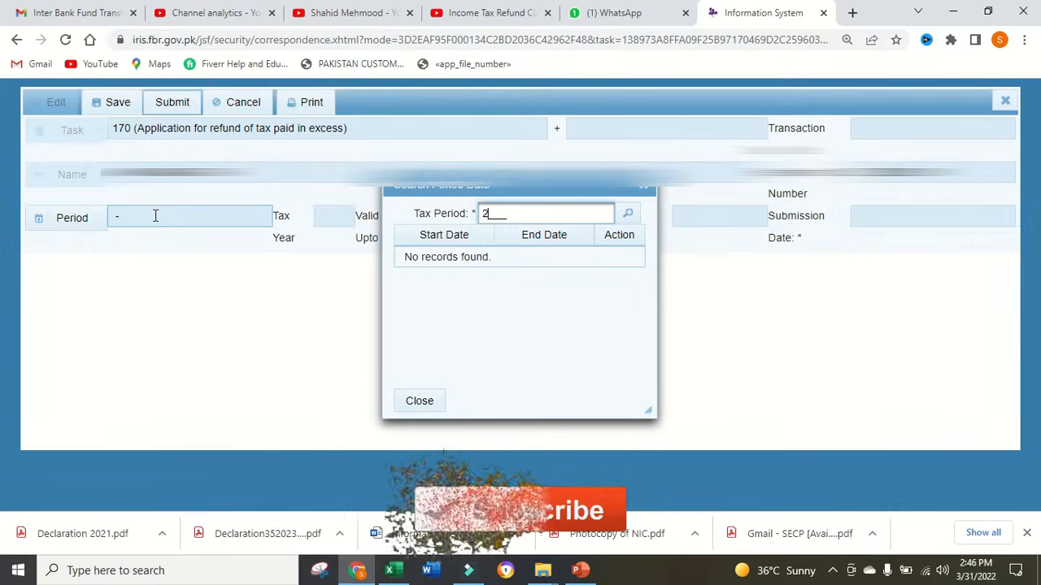
left_click(629, 213)
left_click(622, 257)
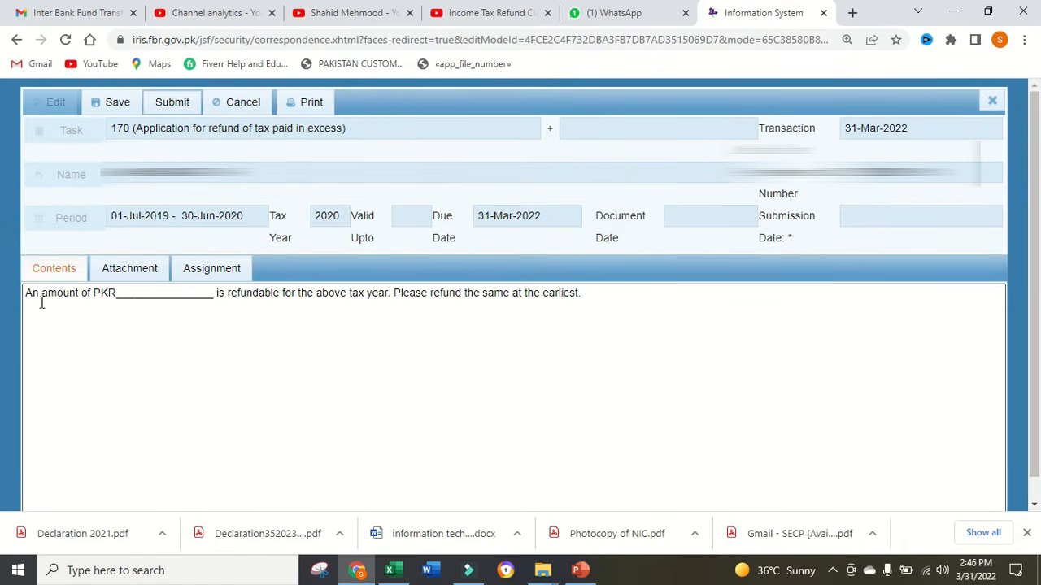
- Enter 1,000 as the refundable PKR amount in the application's contents text
left_click(140, 296)
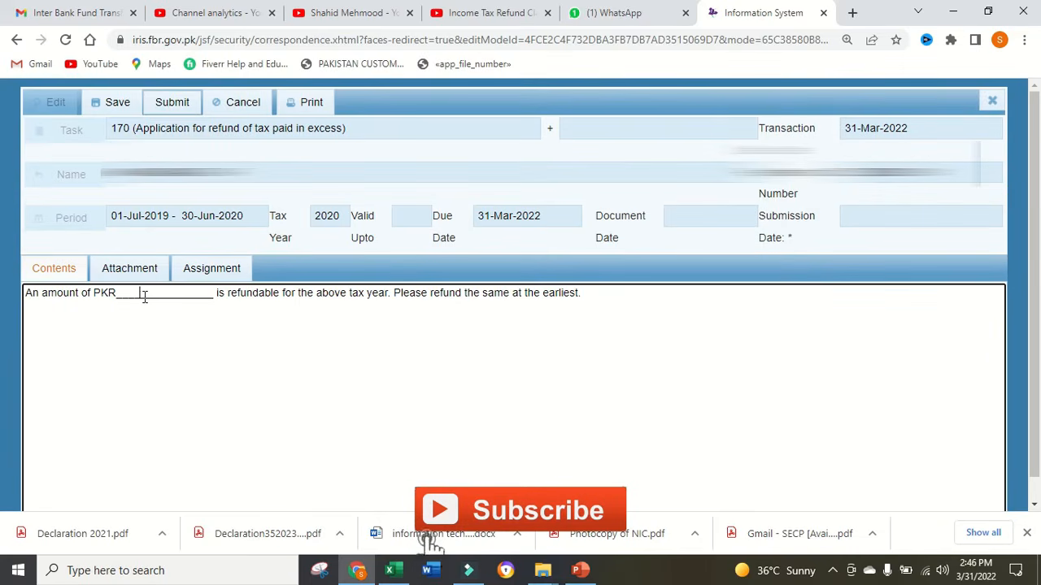
type("1,000")
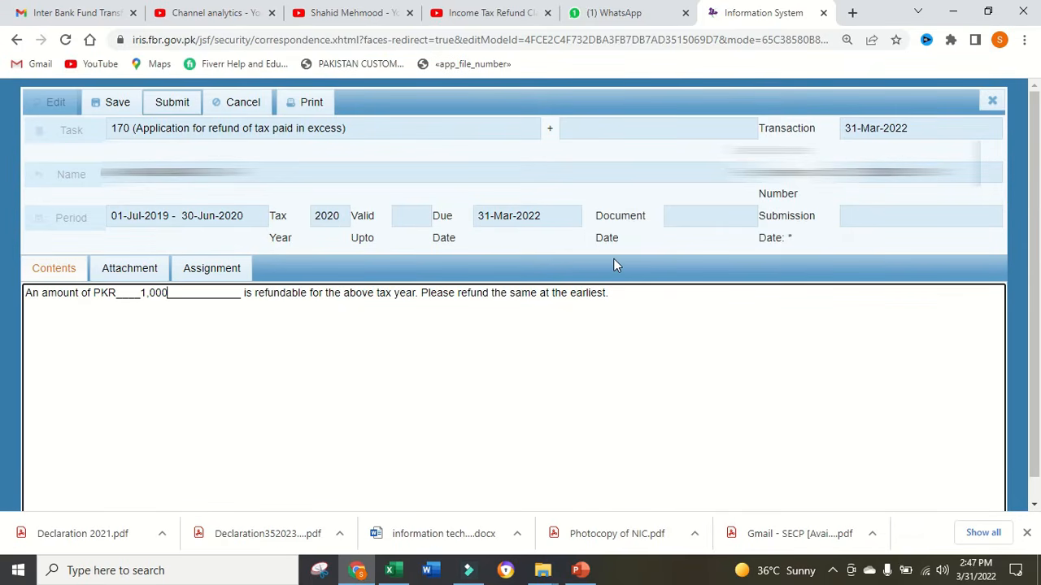
- Look at the file selection for attaching evidence (code 7202) to the refund application, and close it without choosing a file
left_click(129, 269)
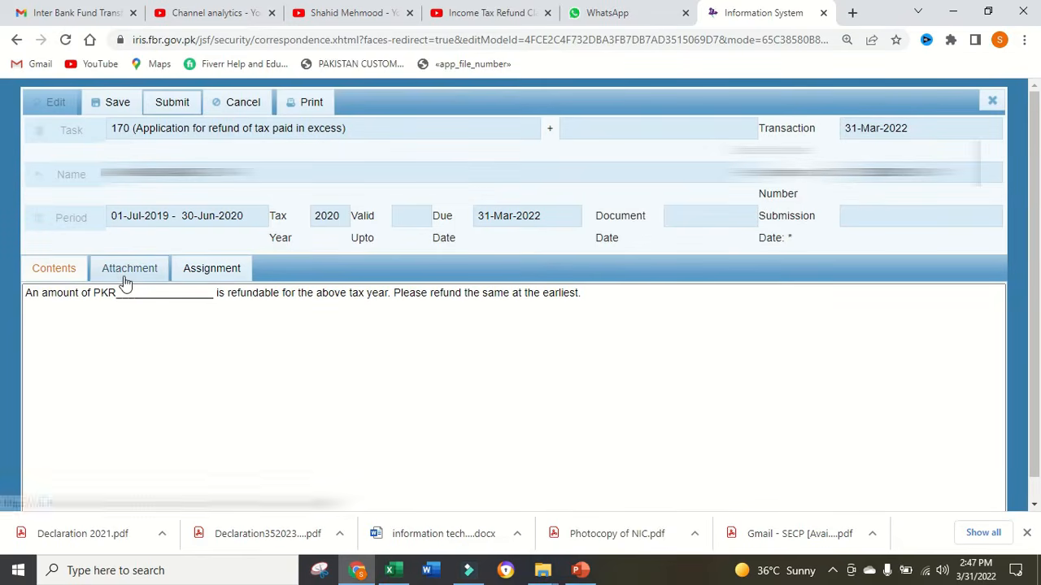
left_click(126, 276)
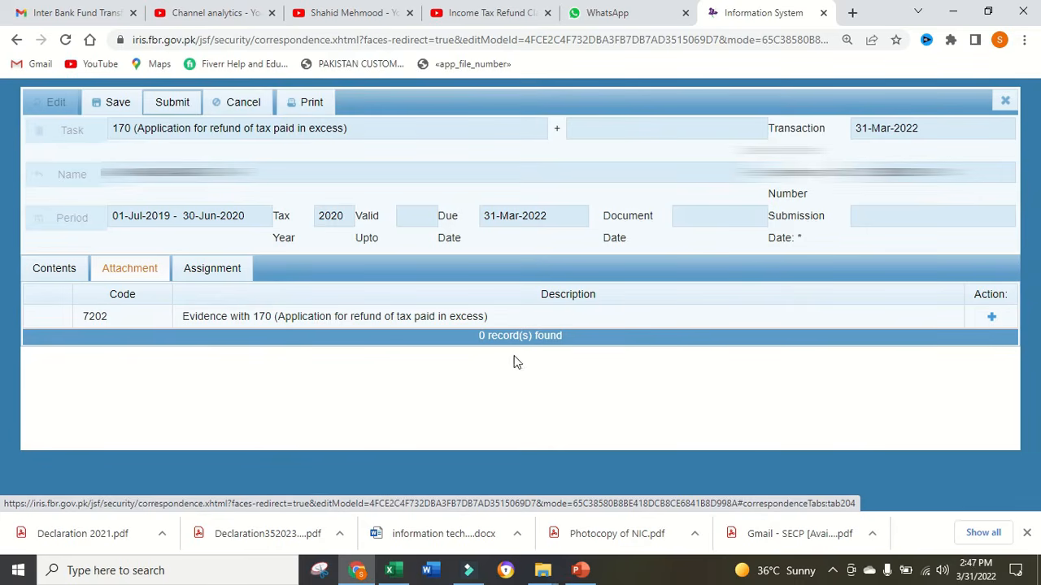
left_click(993, 316)
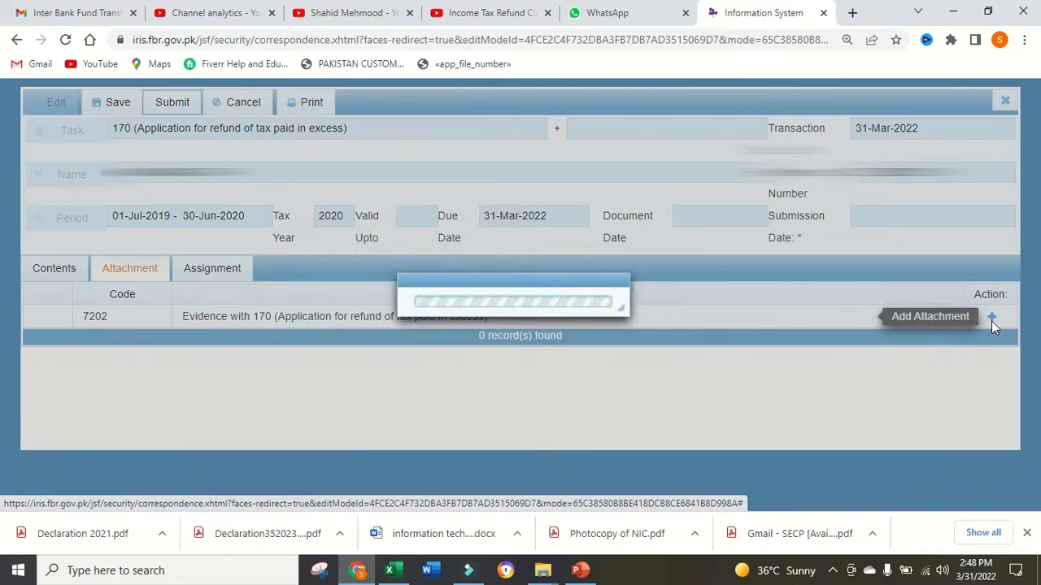
left_click(709, 319)
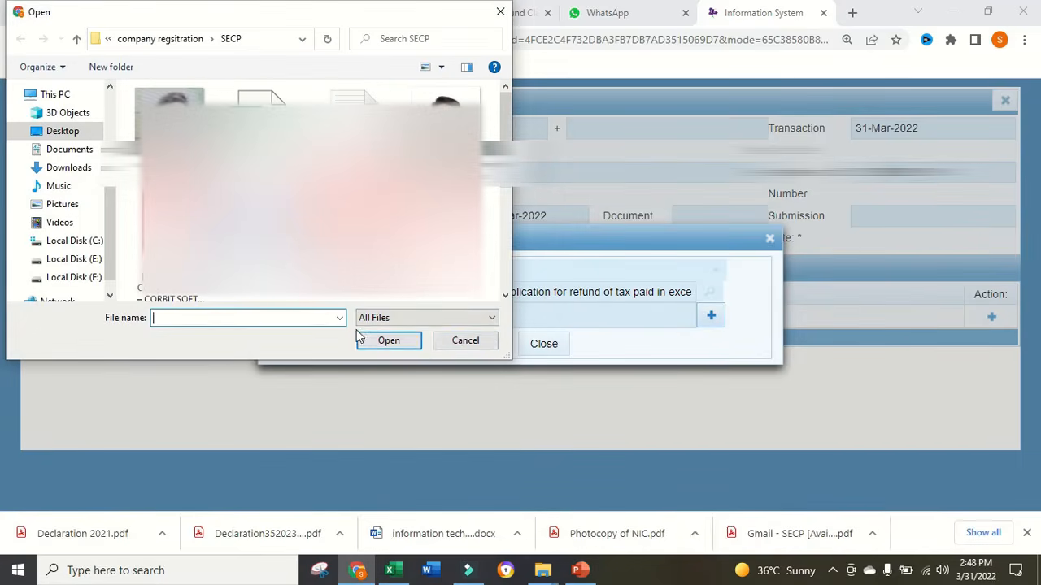
left_click(465, 340)
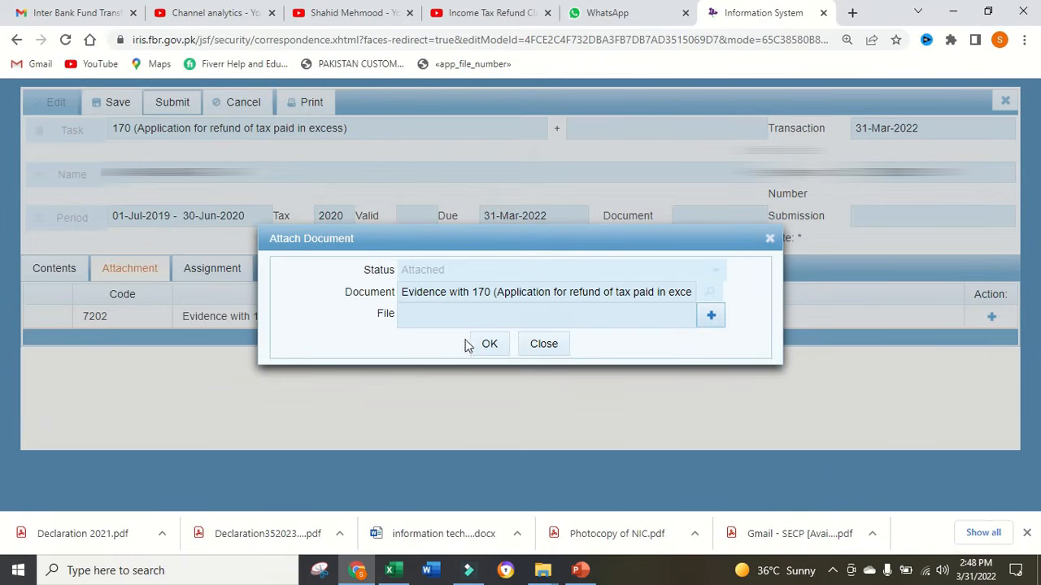
left_click(541, 346)
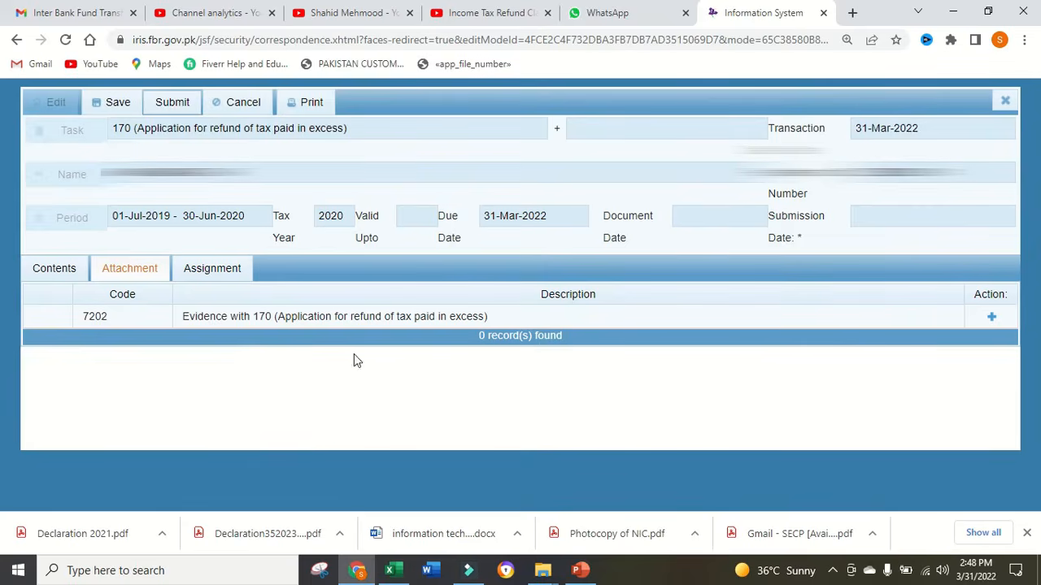
- Review the refund application's assignment, contents and attachment sections, and close the application without saving
left_click(215, 270)
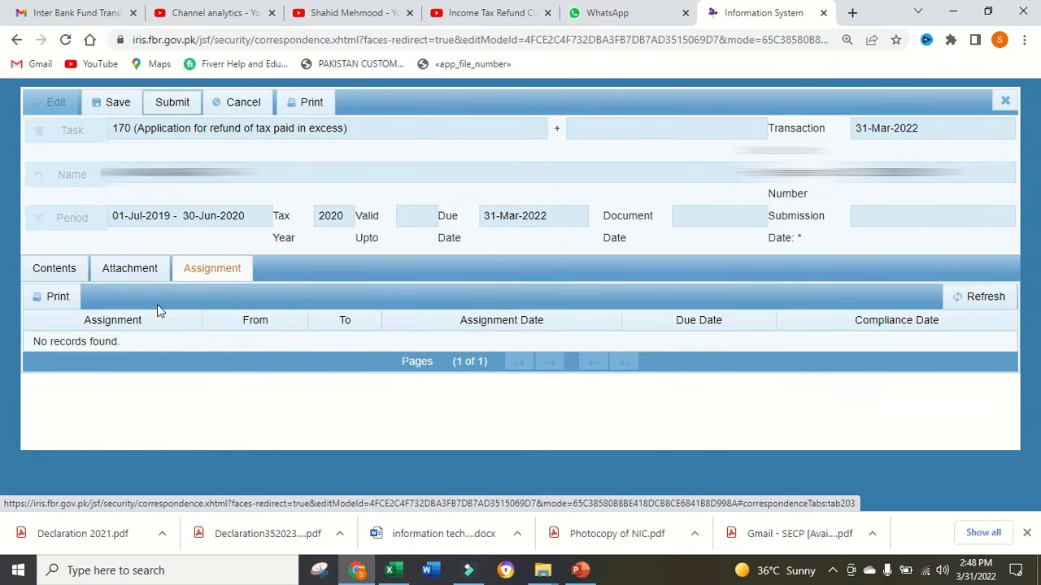
left_click(1005, 101)
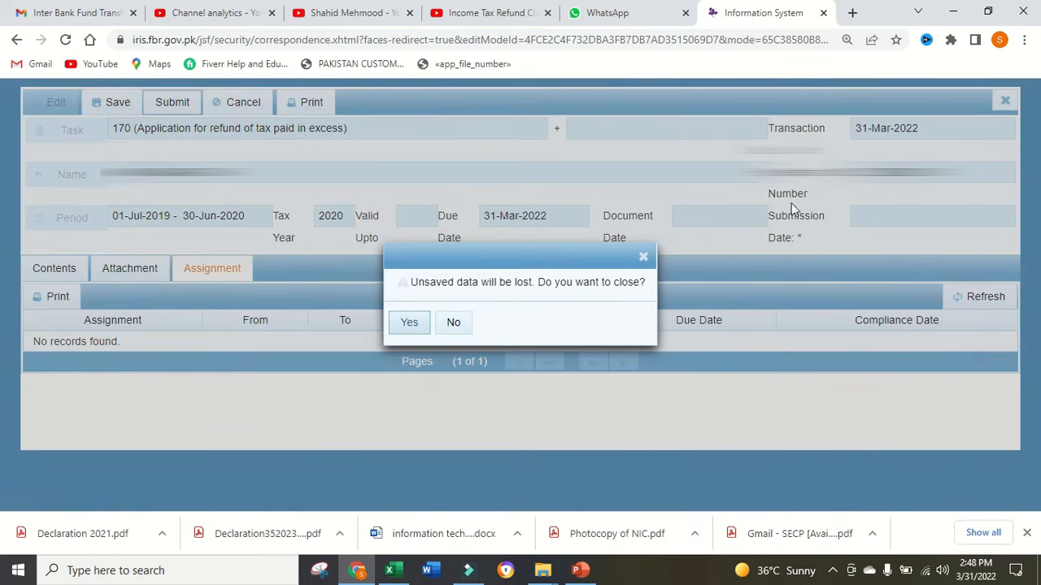
left_click(642, 259)
left_click(55, 269)
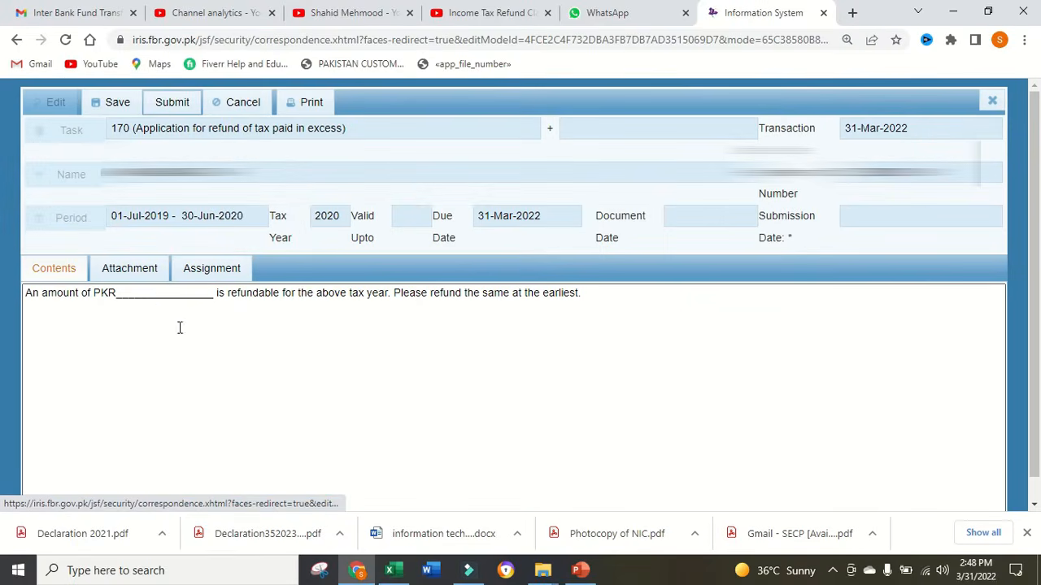
left_click(131, 269)
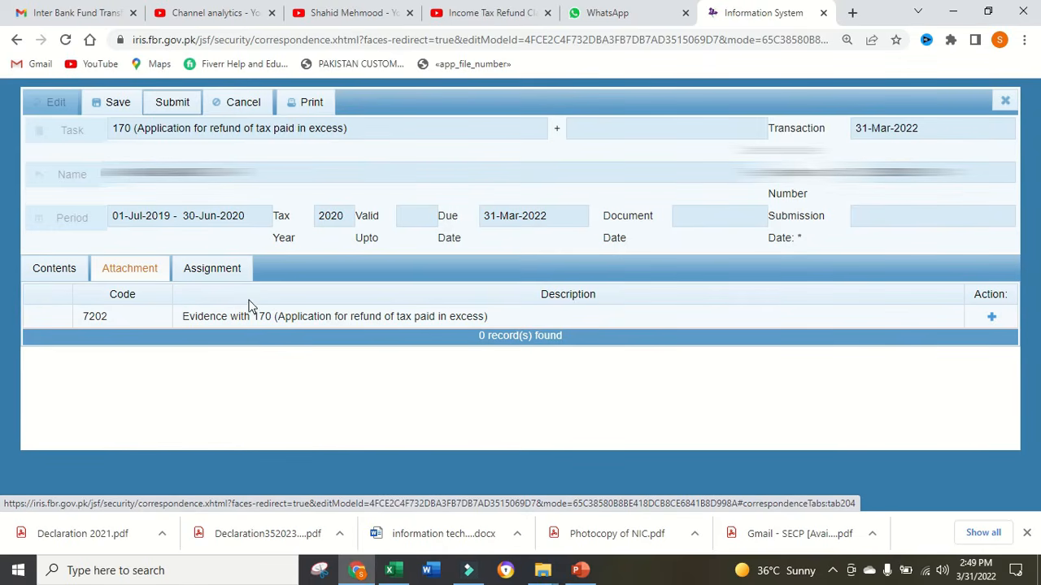
left_click(1005, 100)
left_click(411, 324)
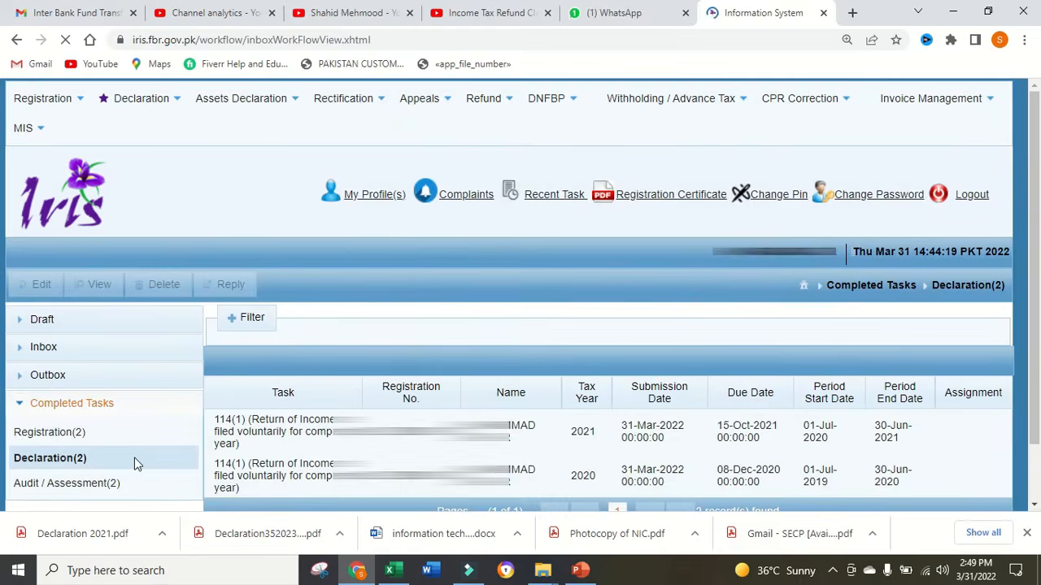
- Check the outbox and view the bank accounts registered in the taxpayer's profile
left_click(66, 381)
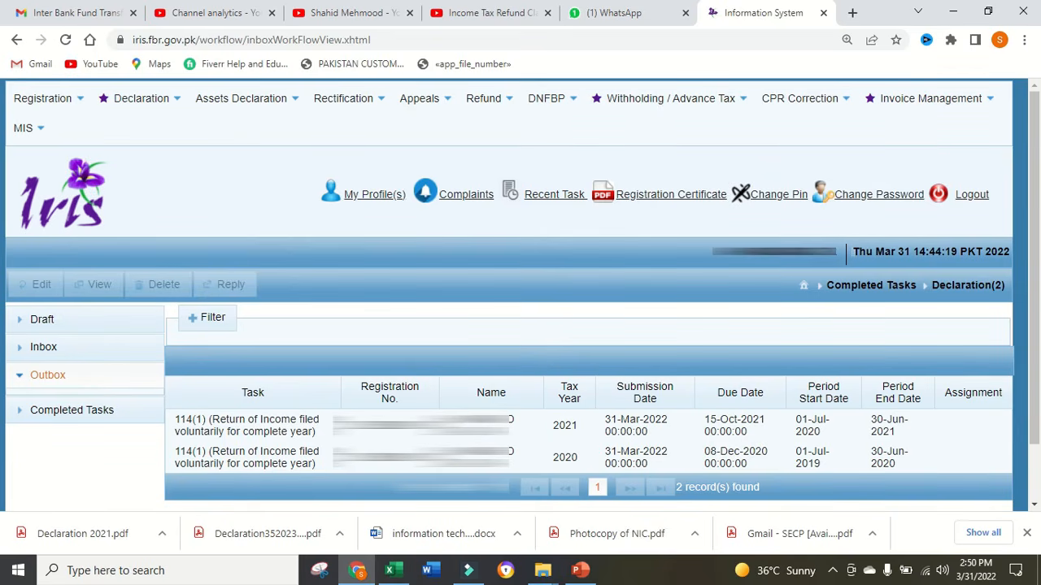
left_click(391, 195)
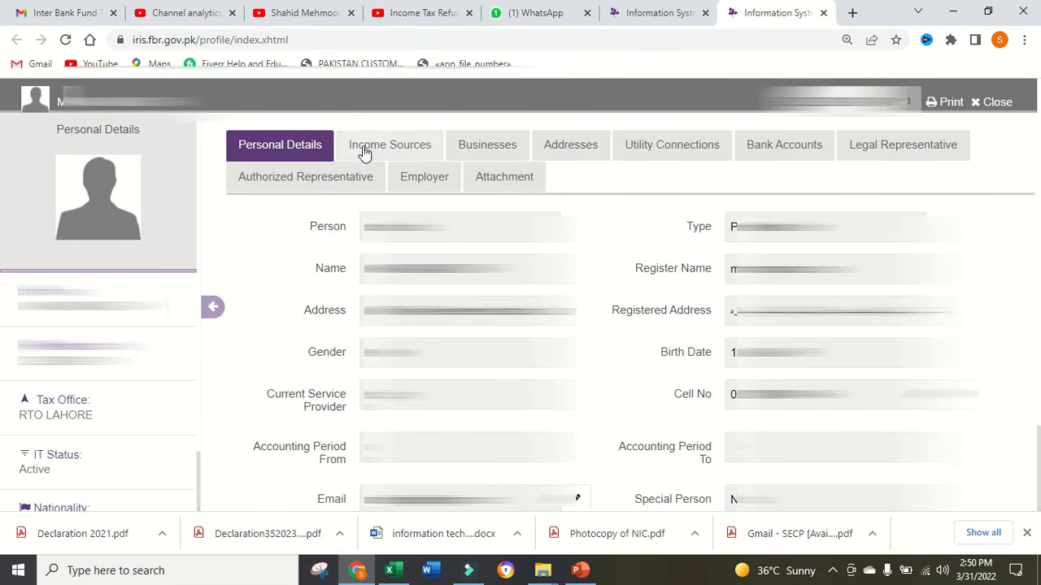
left_click(757, 151)
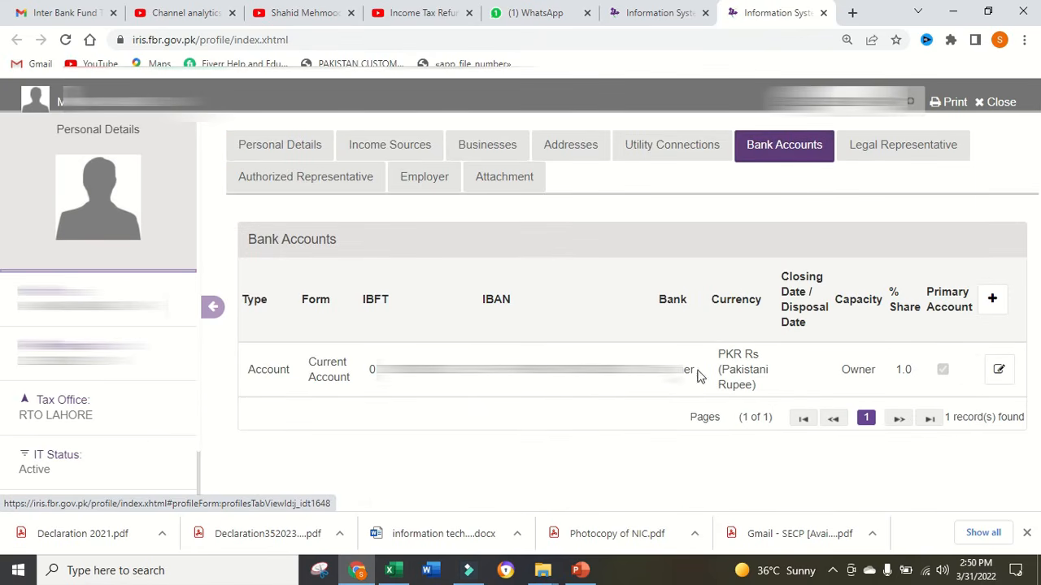